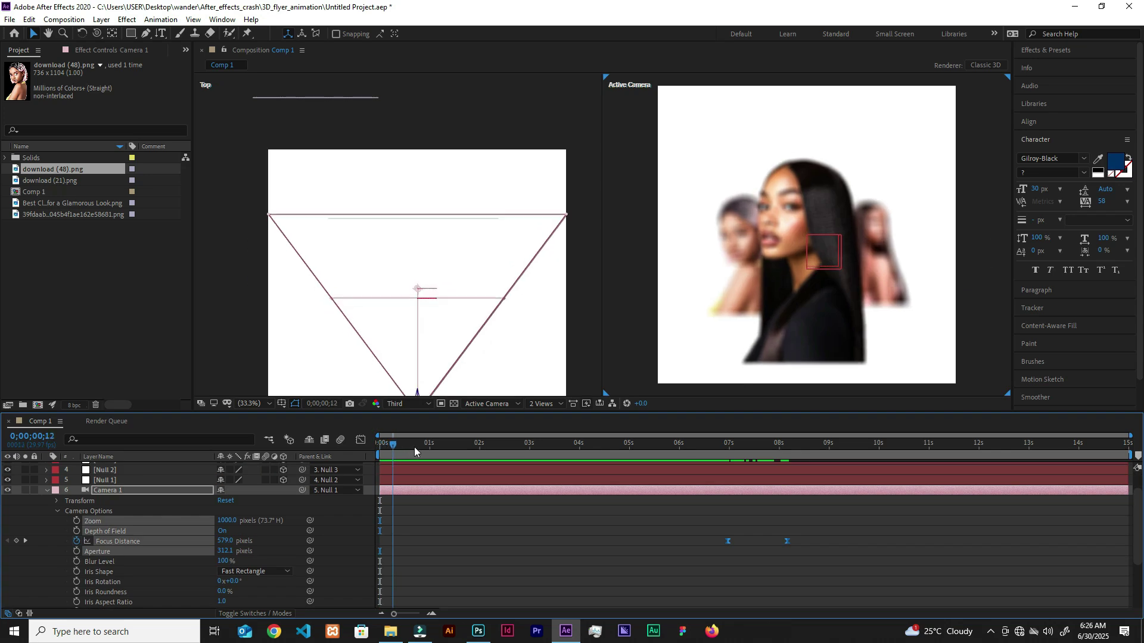
Scrub the timeline to 0:00:04:29 to preview the camera move in 3D_flyer_animation.
{"action": "mouse_move", "coordinate": [414, 447]}
{"action": "left_mouse_down"}
{"action": "mouse_move", "coordinate": [556, 454]}
{"action": "mouse_move", "coordinate": [644, 471]}
{"action": "left_mouse_up"}
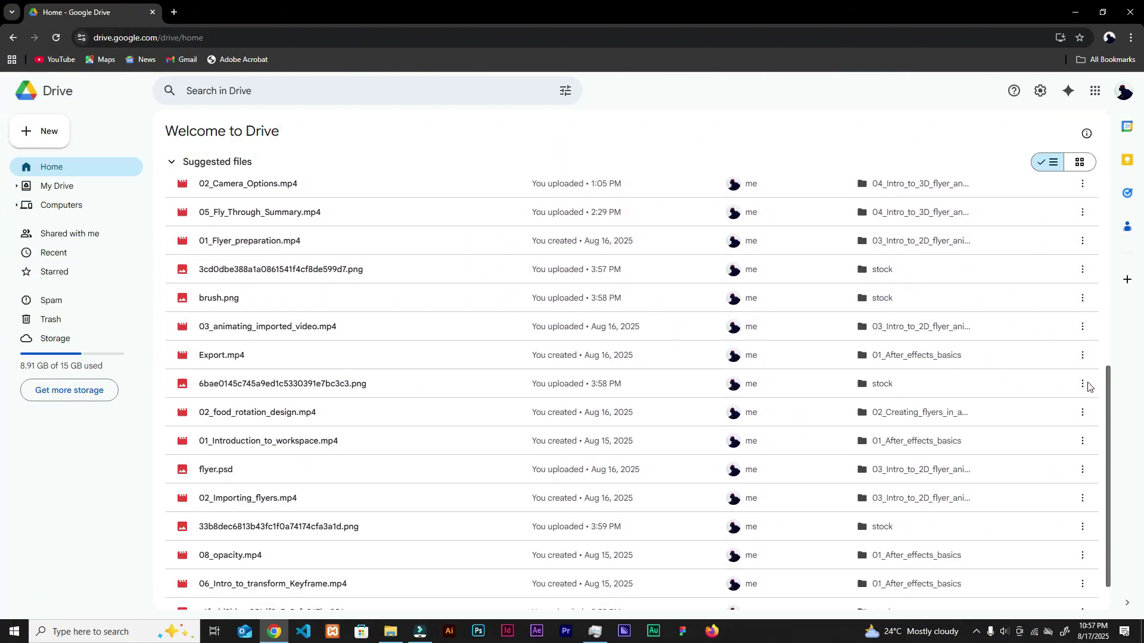
{"action": "scroll", "coordinate": [1089, 388], "scroll_direction": "down", "scroll_amount": 1}
{"action": "scroll", "coordinate": [1088, 406], "scroll_direction": "down", "scroll_amount": 1}
{"action": "mouse_move", "coordinate": [626, 419]}
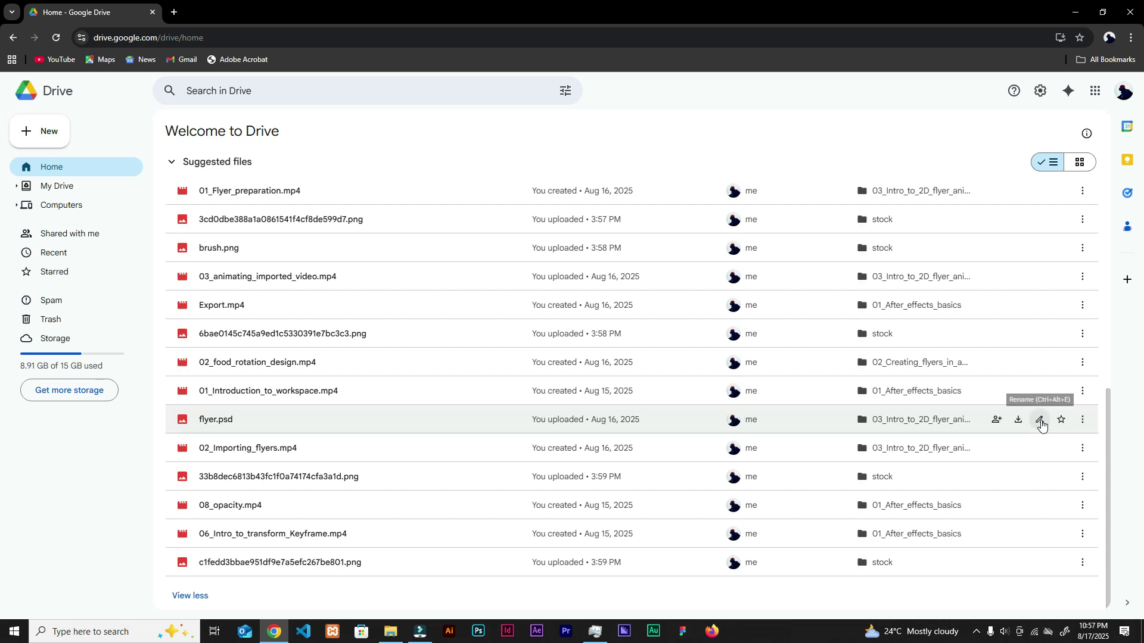